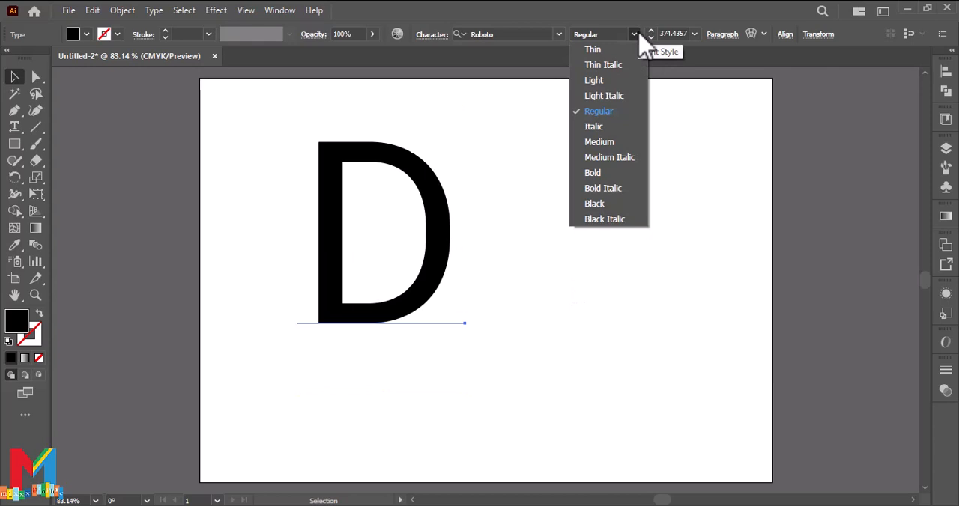
# Step: Set the letter D to Bold Italic, enlarge it to about 524 pt and move it near the middle of the artboard
pyautogui.click(604, 188)
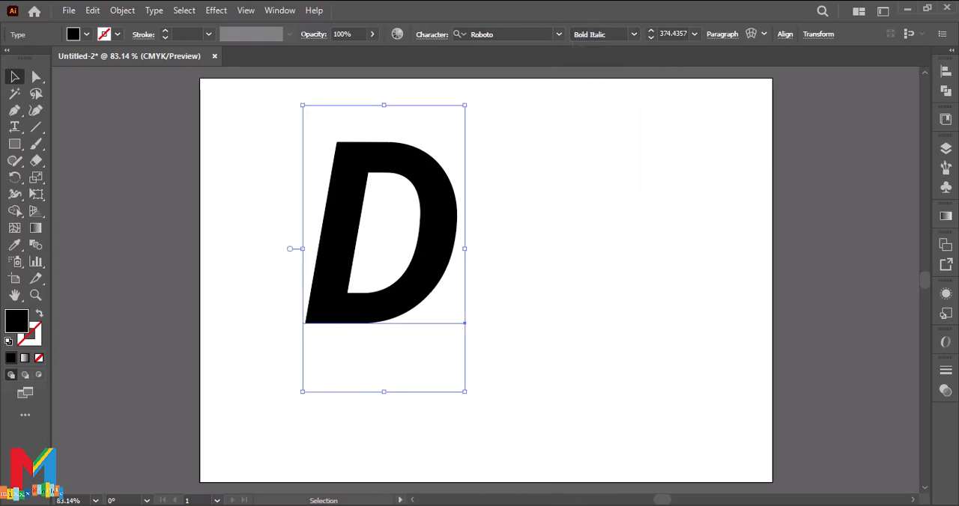
pyautogui.moveTo(464, 391); pyautogui.dragTo(524, 459)
pyautogui.moveTo(449, 352); pyautogui.dragTo(519, 352)
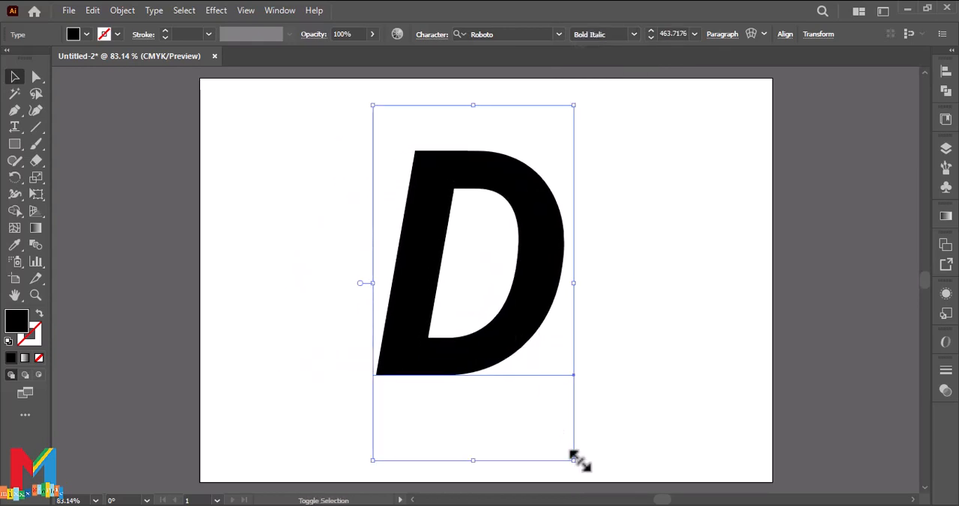
pyautogui.moveTo(572, 460); pyautogui.dragTo(598, 500)
pyautogui.scroll(5, 544, 340)
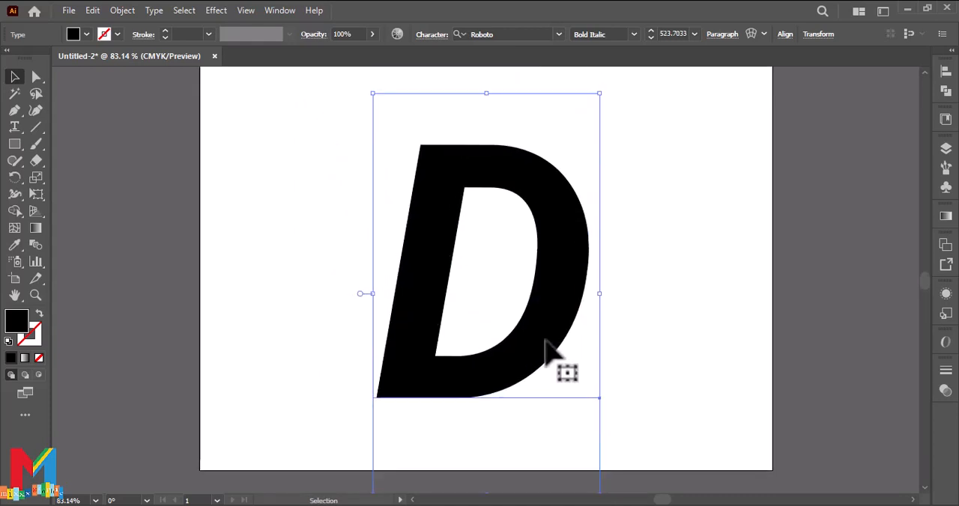
pyautogui.moveTo(551, 298); pyautogui.dragTo(561, 297)
pyautogui.click(660, 288)
pyautogui.scroll(1, 659, 287)
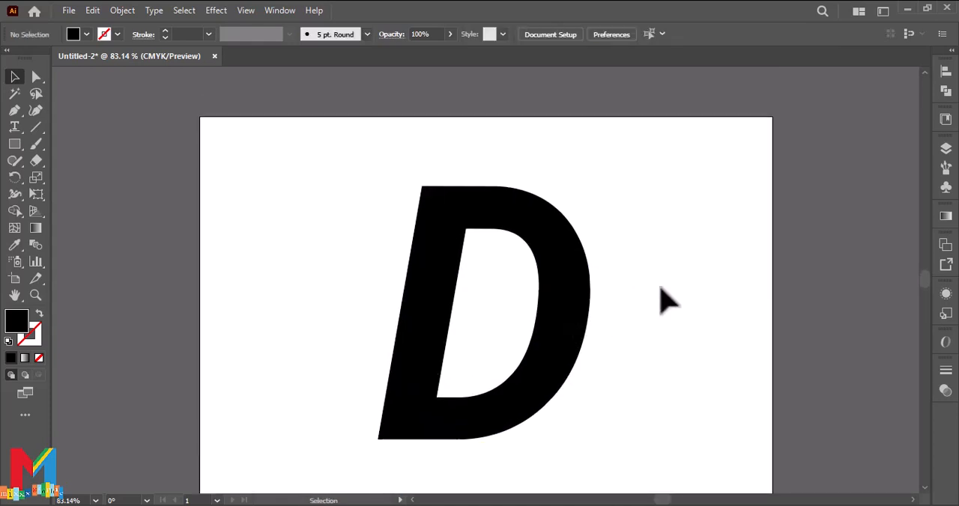
# Step: Convert the letter D from live text to outlines
pyautogui.hotkey('ctrl', '1')
pyautogui.click(479, 213)
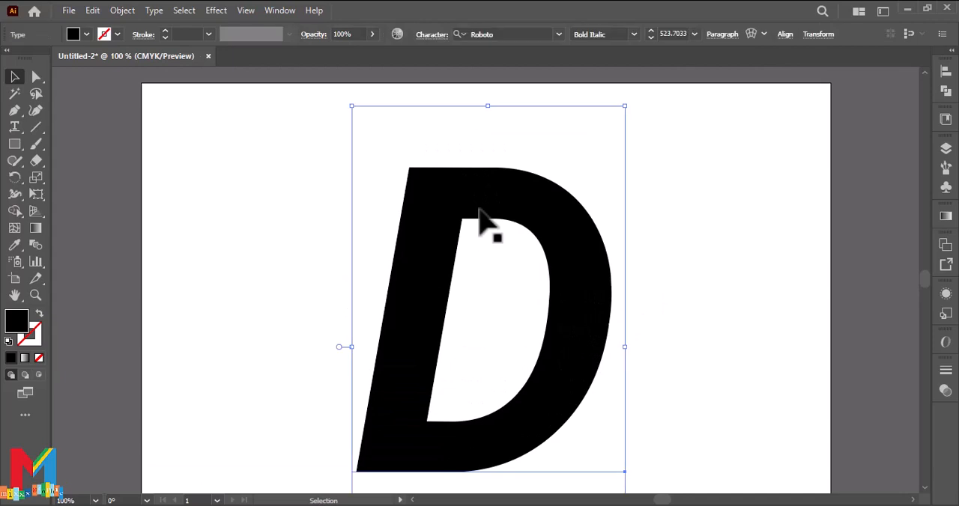
pyautogui.rightClick(480, 212)
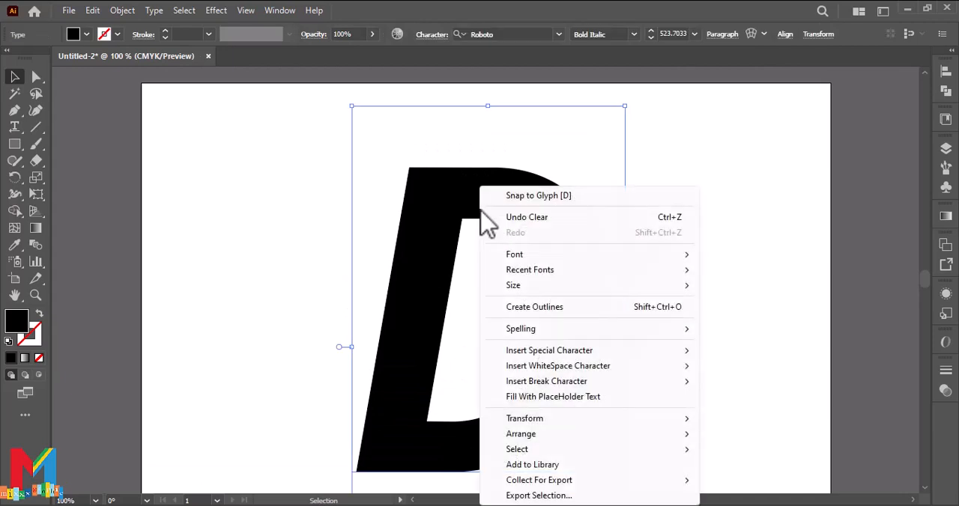
pyautogui.click(533, 303)
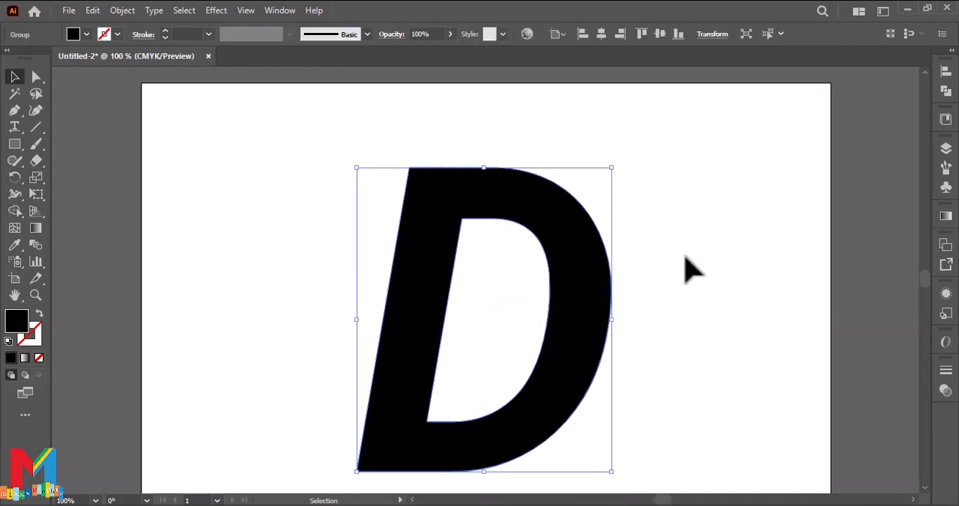
pyautogui.click(685, 257)
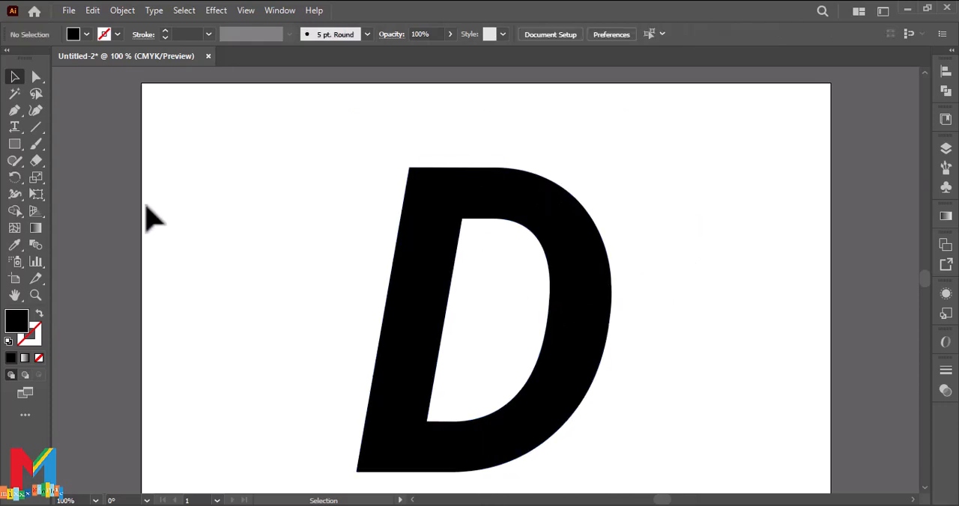
# Step: Draw a curved black swoosh with the Pen tool, tapering from the D's top bar to a sharp point left of the stem
pyautogui.click(15, 110)
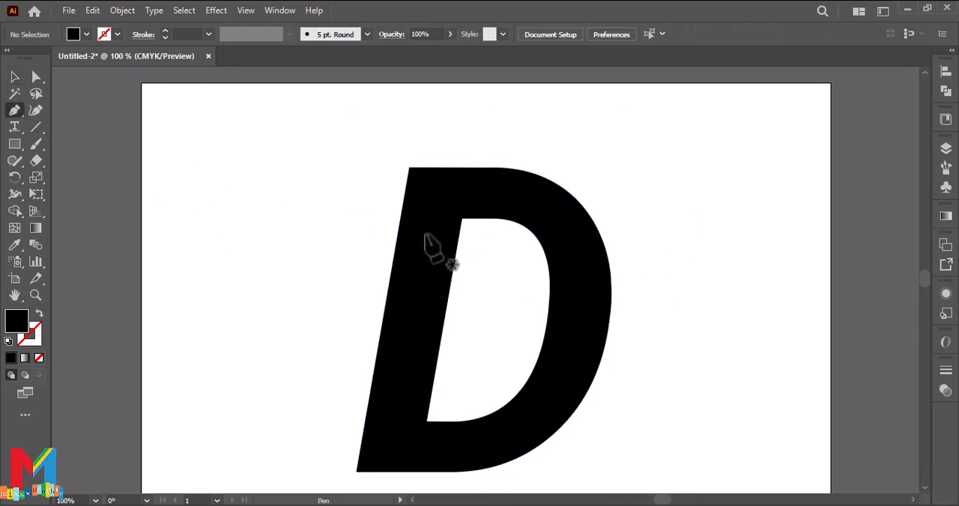
pyautogui.click(485, 219)
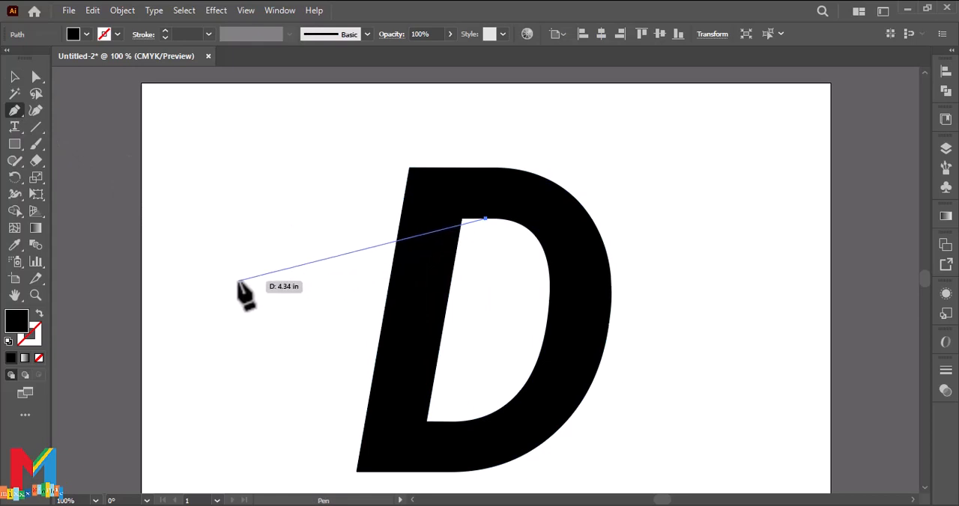
pyautogui.moveTo(254, 275); pyautogui.dragTo(214, 337)
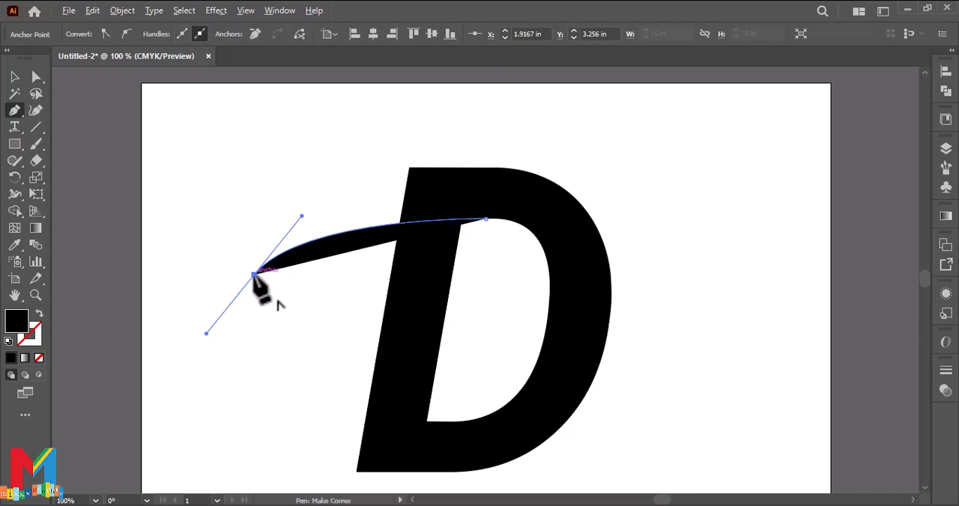
pyautogui.click(254, 274)
pyautogui.moveTo(447, 167); pyautogui.dragTo(573, 177)
pyautogui.click(14, 77)
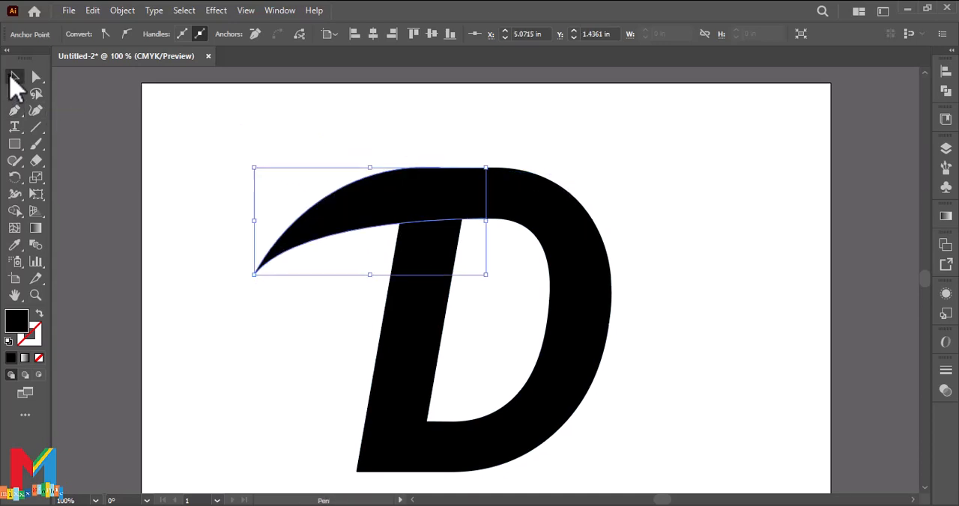
pyautogui.click(154, 200)
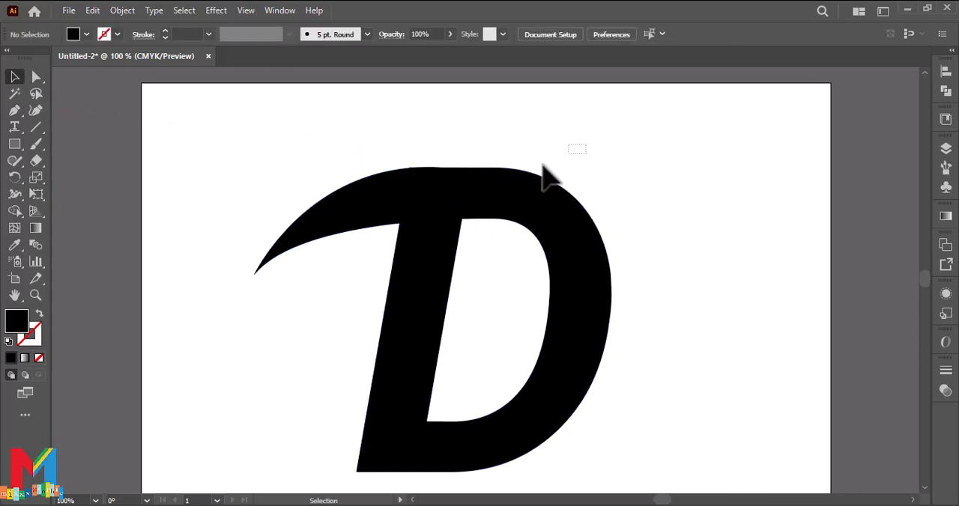
# Step: Merge the swoosh and the letter D into one shape with the Shape Builder tool
pyautogui.moveTo(542, 165); pyautogui.dragTo(303, 286)
pyautogui.click(686, 286)
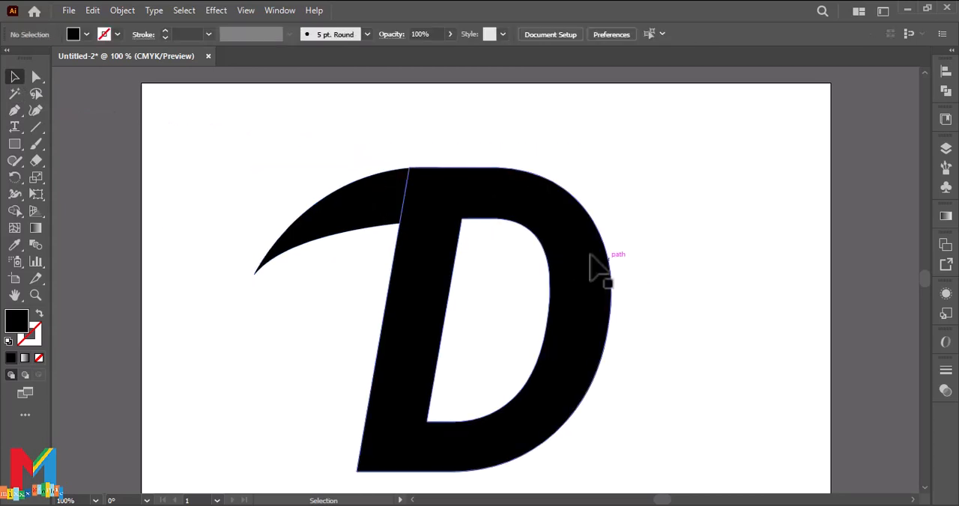
pyautogui.moveTo(499, 161); pyautogui.dragTo(284, 253)
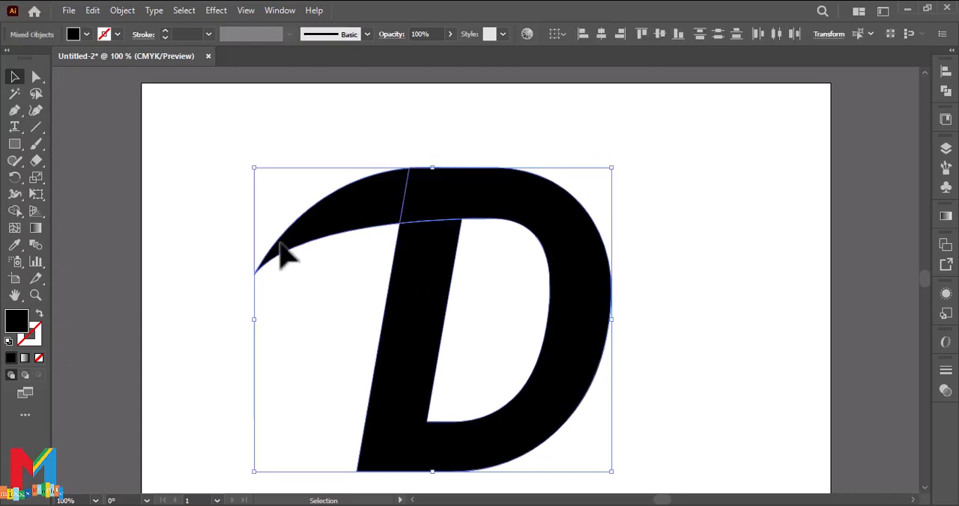
pyautogui.click(15, 211)
pyautogui.moveTo(376, 222); pyautogui.dragTo(498, 217)
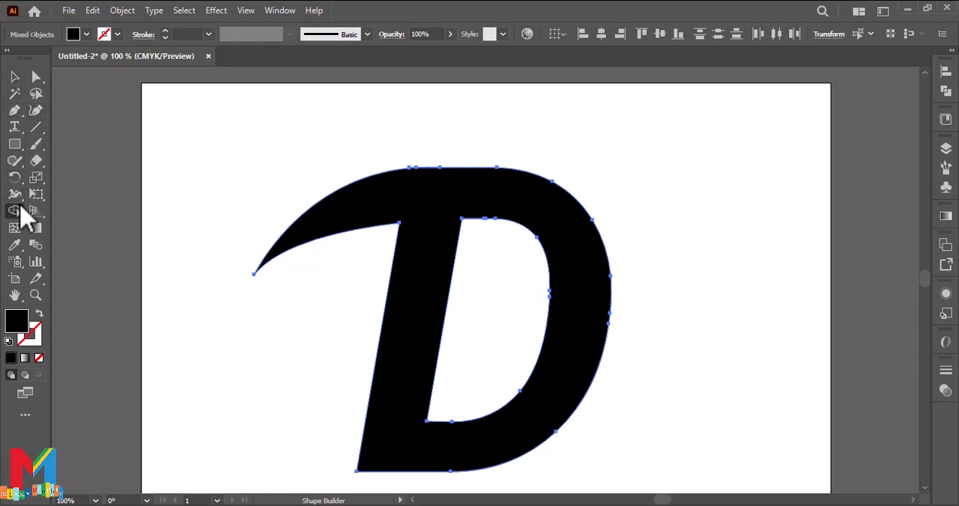
# Step: Smooth the upper edge of the merged shape where the swoosh joins the D, using the Smooth tool
pyautogui.click(15, 161)
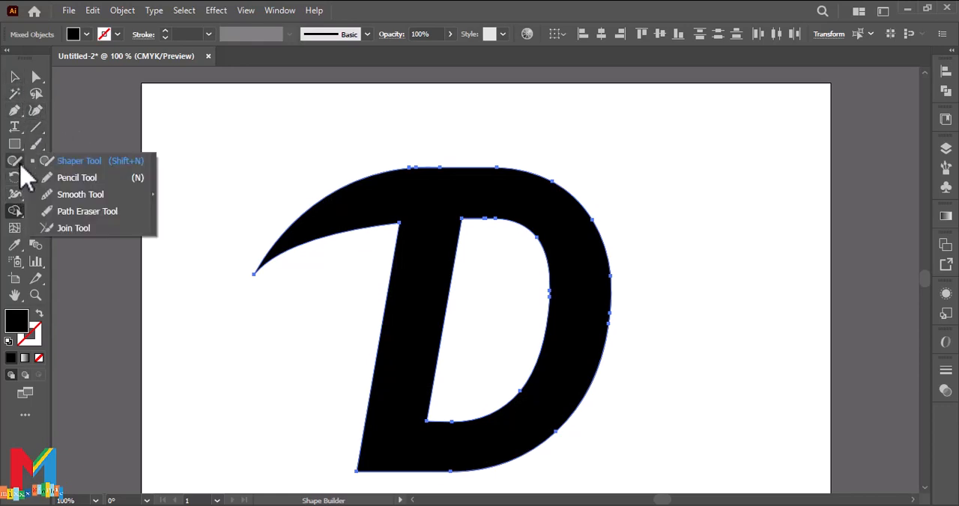
pyautogui.click(71, 195)
pyautogui.moveTo(409, 170)
pyautogui.mouseDown()
pyautogui.moveTo(450, 164)
pyautogui.moveTo(447, 176)
pyautogui.mouseUp()
pyautogui.click(14, 76)
pyautogui.click(124, 194)
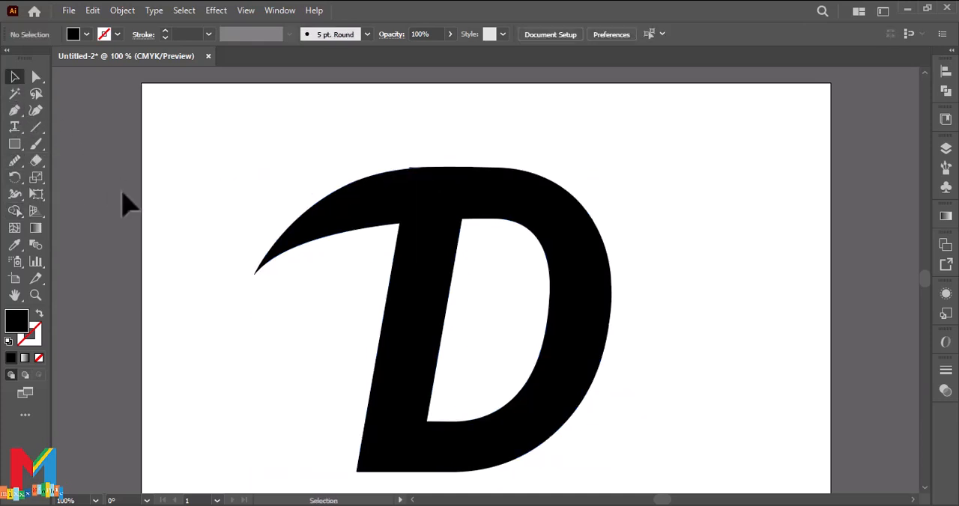
# Step: Move the merged D shape slightly up and to the left on the artboard
pyautogui.moveTo(434, 229); pyautogui.dragTo(453, 198)
pyautogui.moveTo(604, 224); pyautogui.dragTo(597, 237)
pyautogui.click(142, 129)
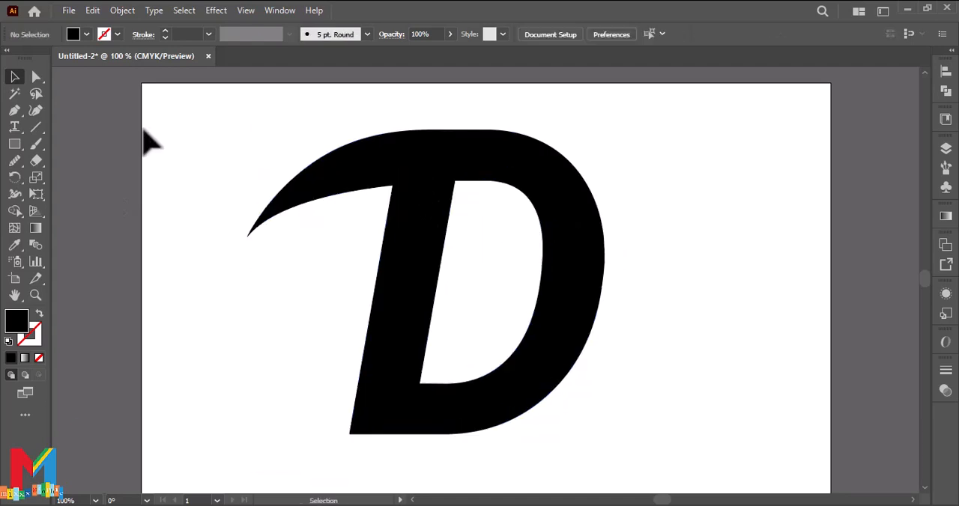
# Step: Draw a closed Pen shape that follows the swoosh's lower curve and crosses the top of the stem along a slanted lower edge
pyautogui.click(16, 112)
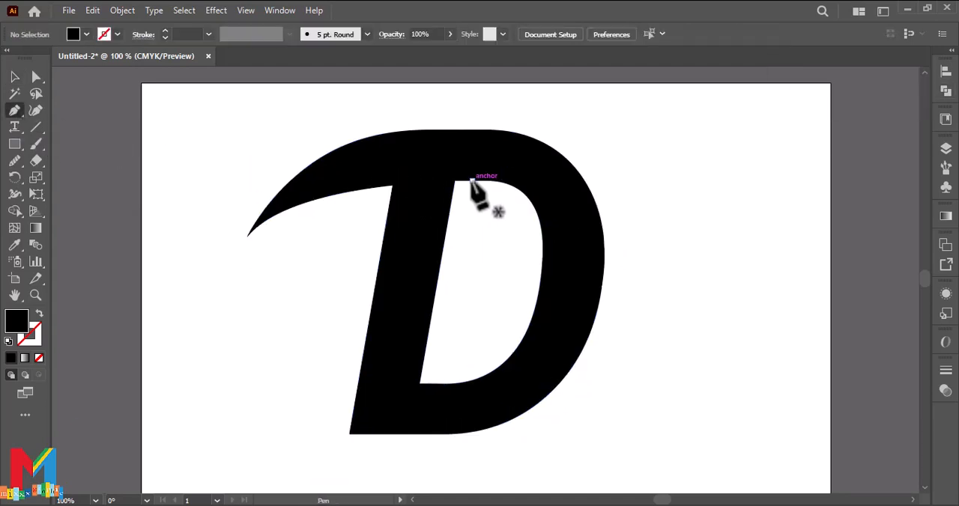
pyautogui.click(471, 181)
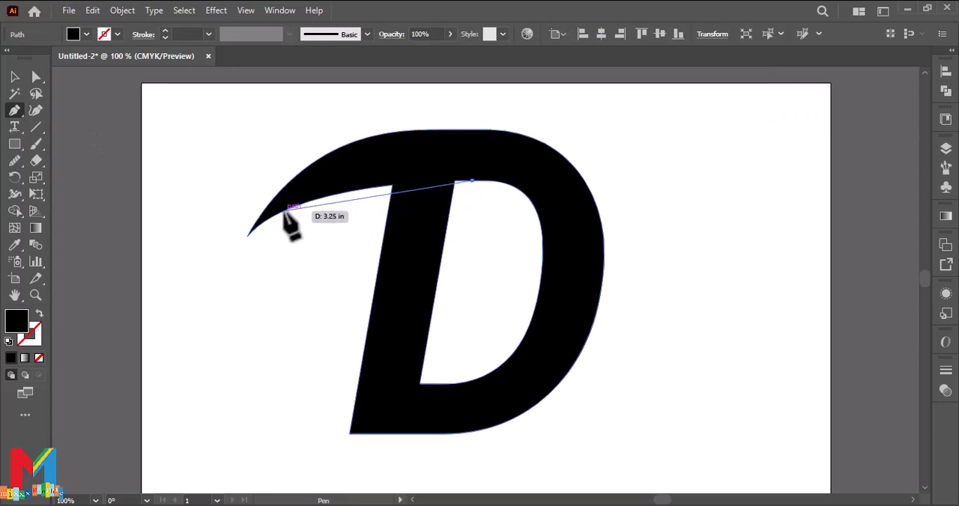
pyautogui.moveTo(270, 217); pyautogui.dragTo(209, 256)
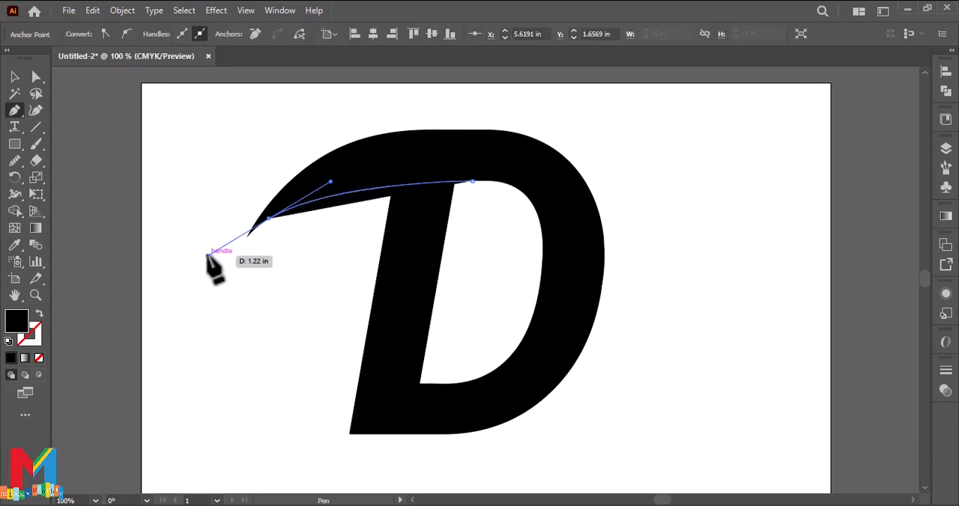
pyautogui.click(270, 217)
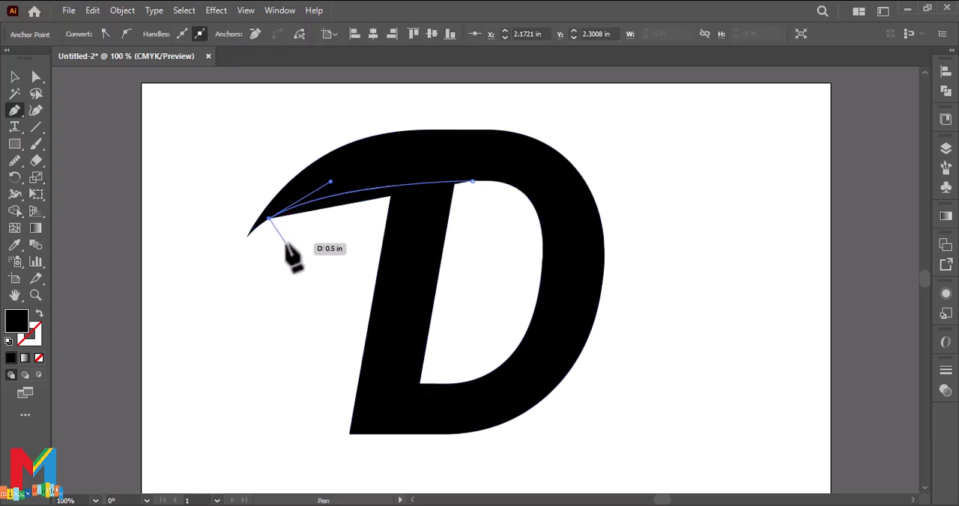
pyautogui.click(325, 240)
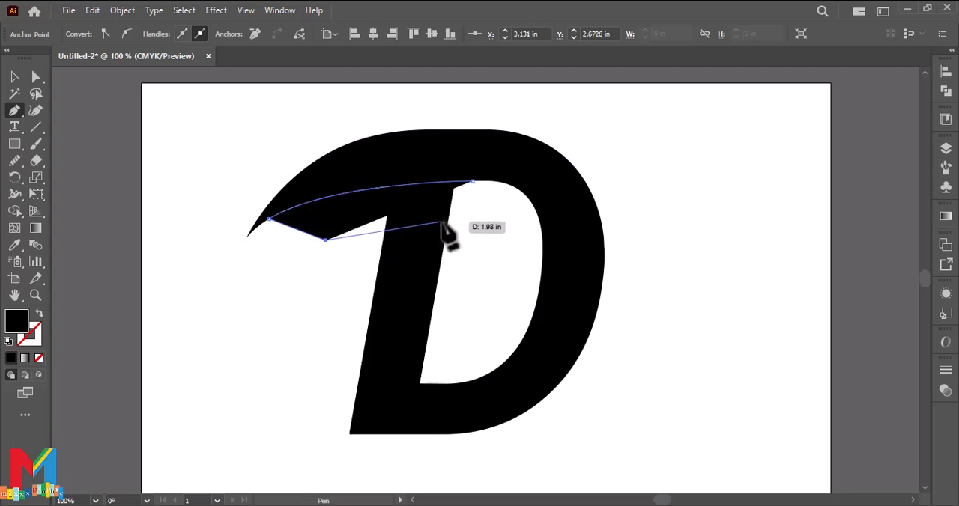
pyautogui.click(366, 217)
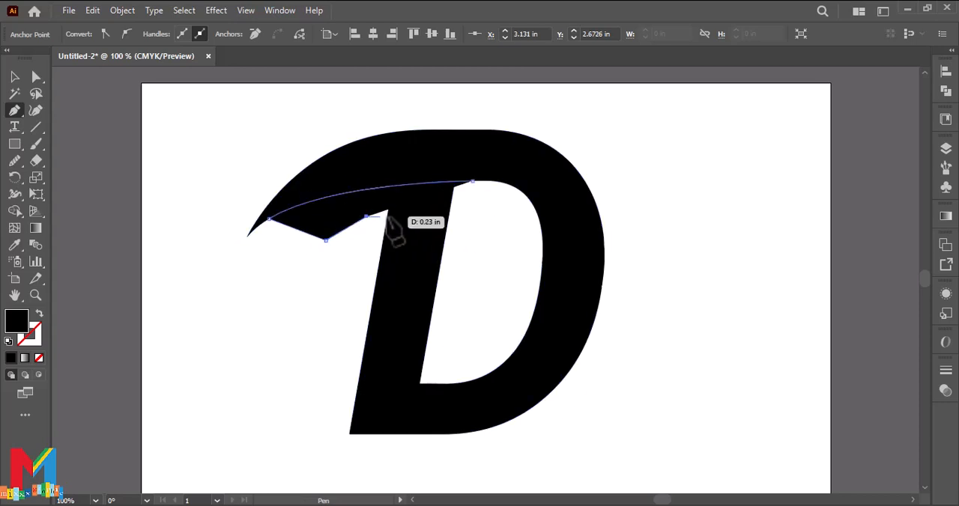
pyautogui.click(469, 245)
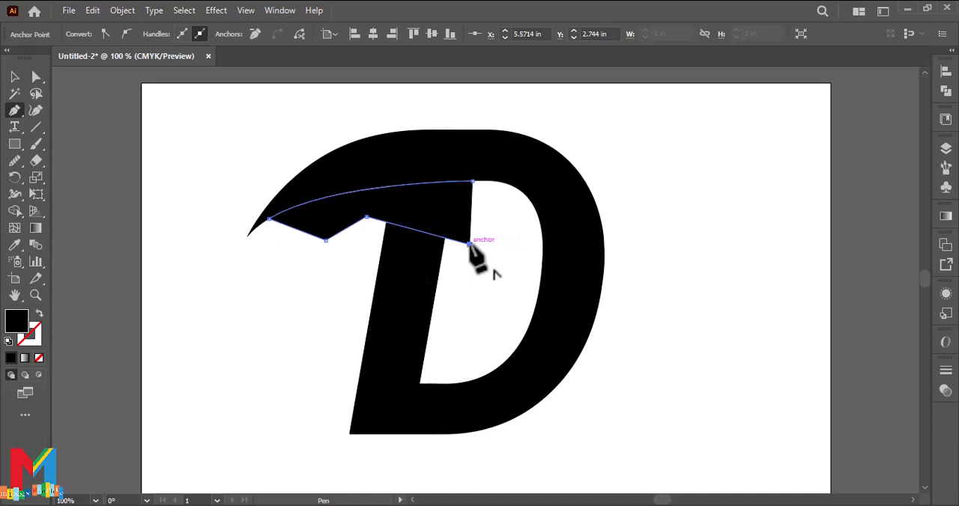
pyautogui.click(472, 181)
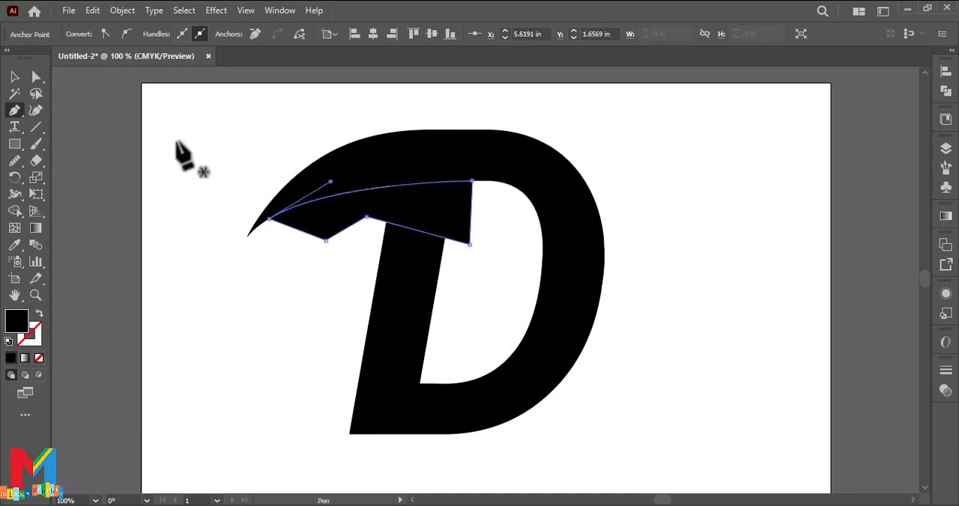
pyautogui.click(14, 78)
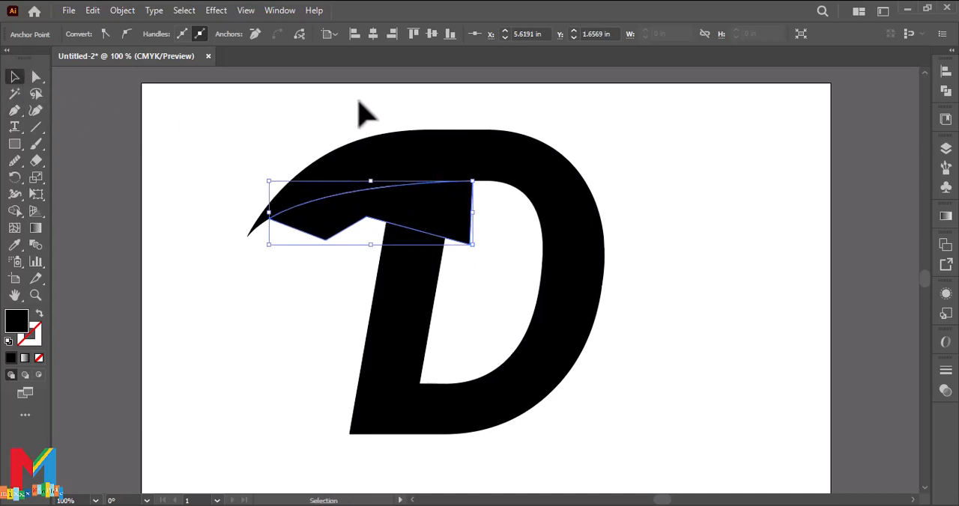
# Step: Subtract the drawn shape from the letter with Minus Front to detach the stem from the swoosh, and smooth the swoosh's lower edge
pyautogui.moveTo(613, 122); pyautogui.dragTo(336, 268)
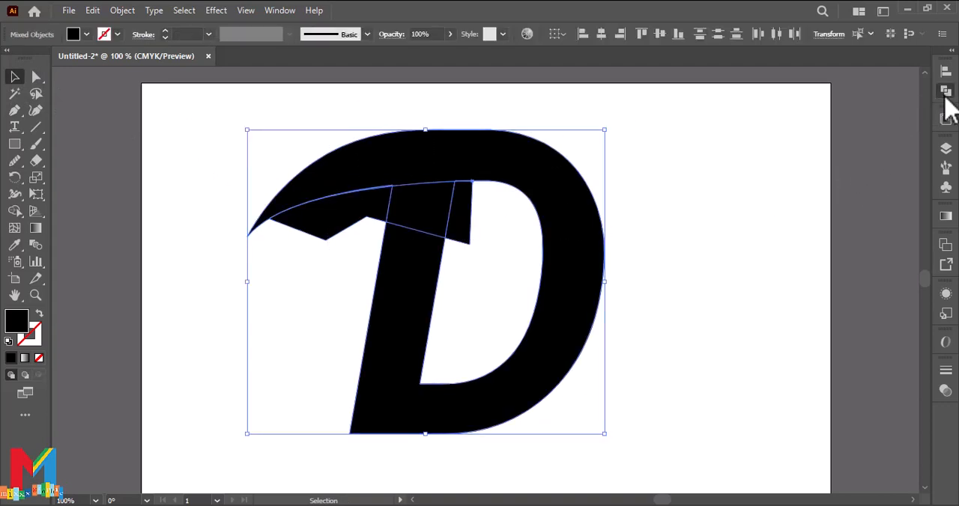
pyautogui.click(945, 93)
pyautogui.click(807, 102)
pyautogui.click(726, 180)
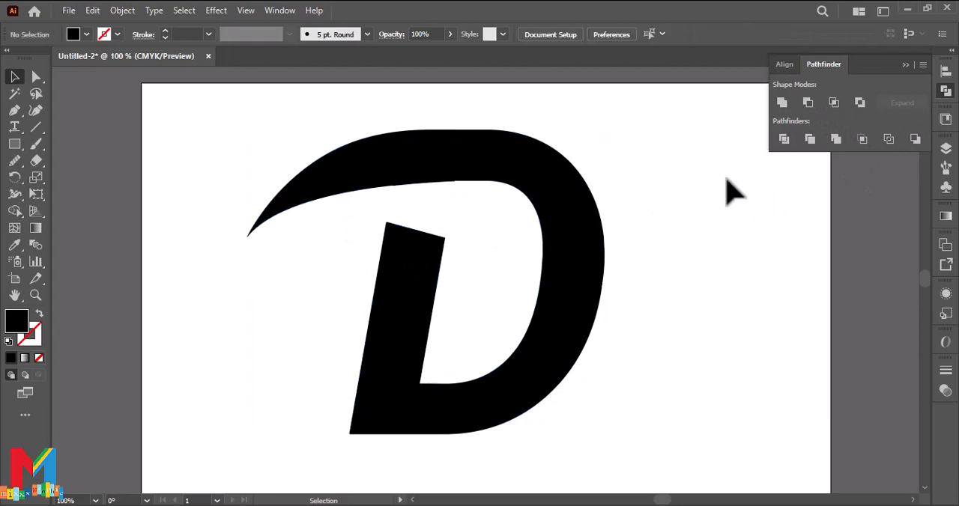
pyautogui.click(522, 177)
pyautogui.click(411, 119)
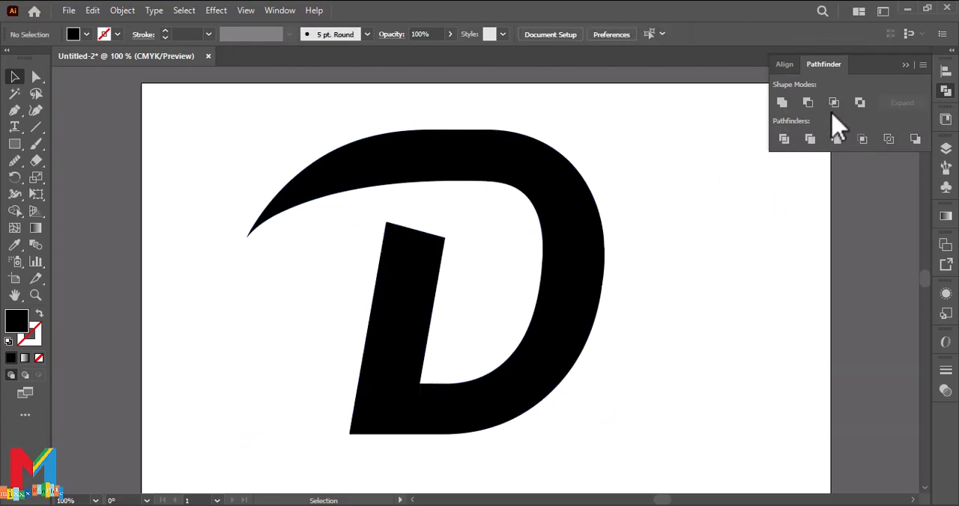
pyautogui.click(905, 66)
# Step: Draw a closed, unfilled Pen path with a green stroke, running along the swoosh's upper edge and back under it, from the D's inner right edge
pyautogui.click(14, 111)
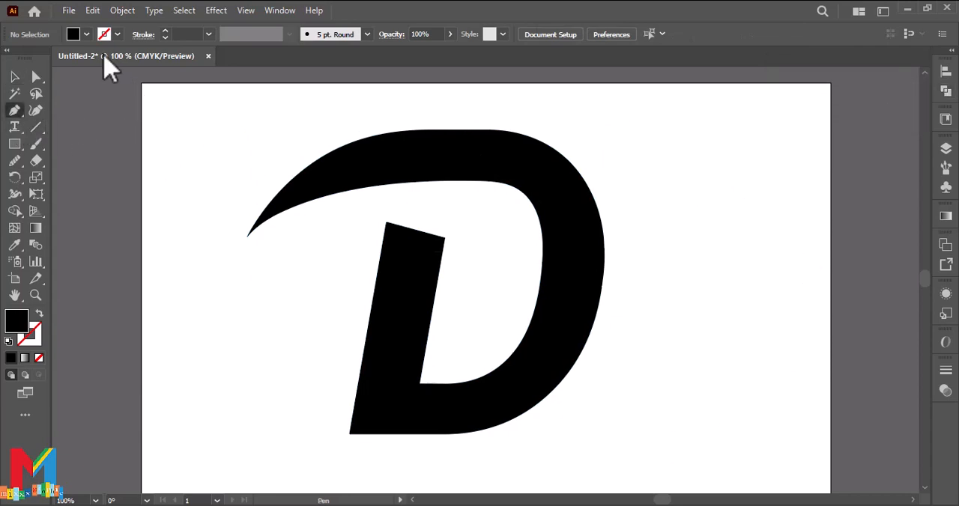
pyautogui.click(86, 35)
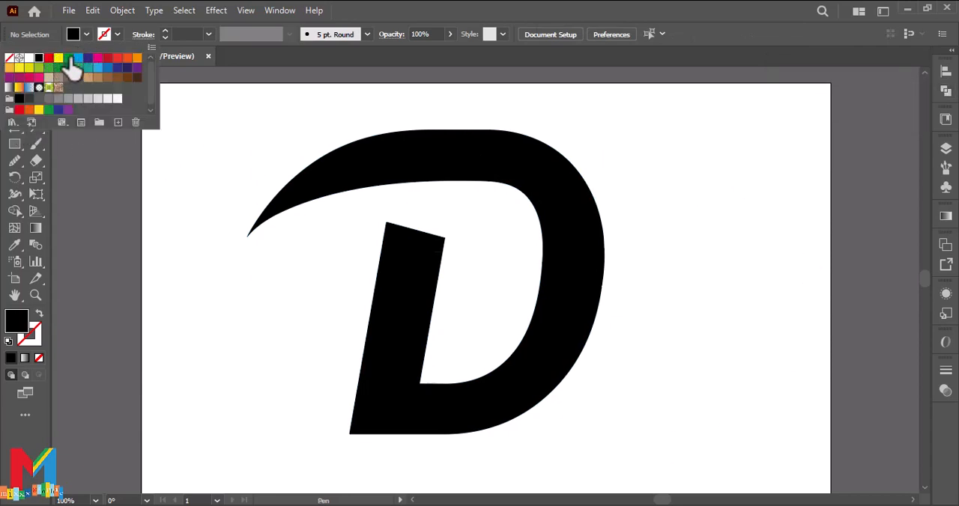
pyautogui.click(71, 60)
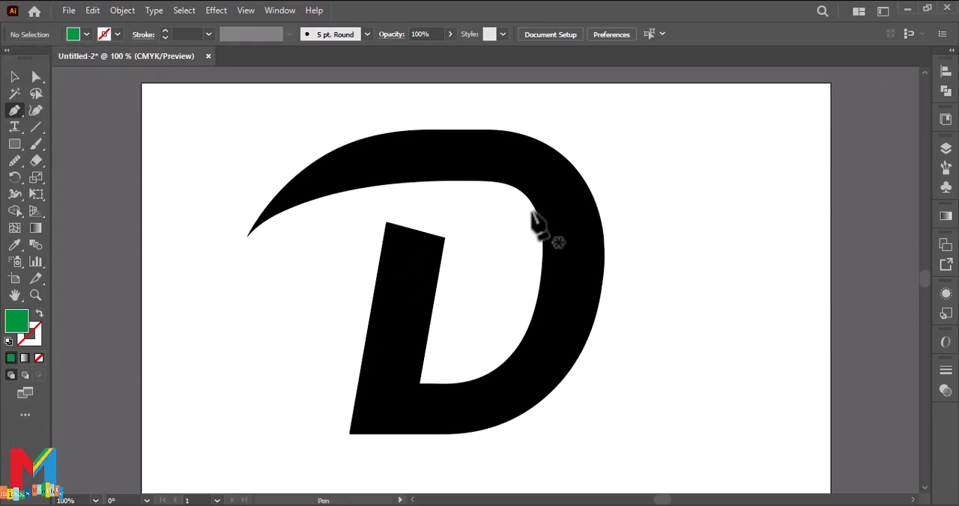
pyautogui.hotkey('shift', 'x')
pyautogui.click(541, 277)
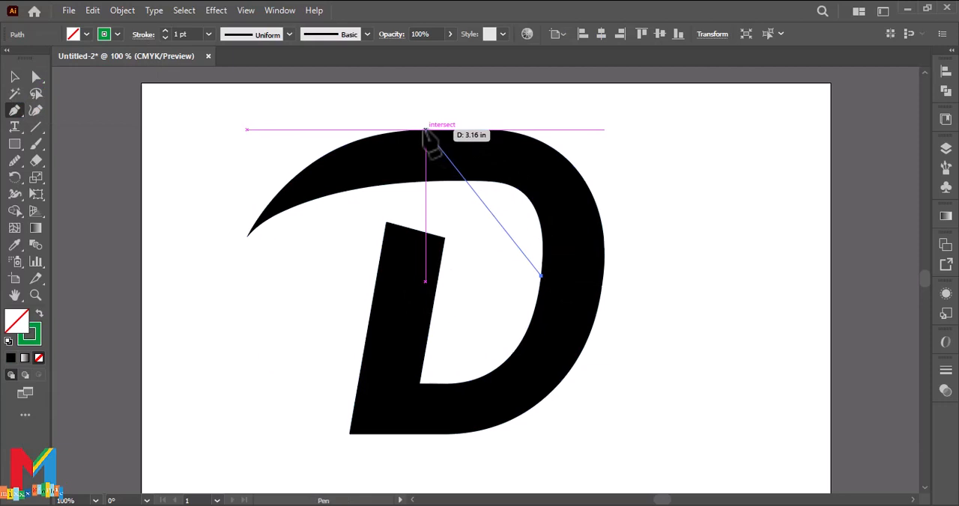
pyautogui.moveTo(378, 135); pyautogui.dragTo(146, 163)
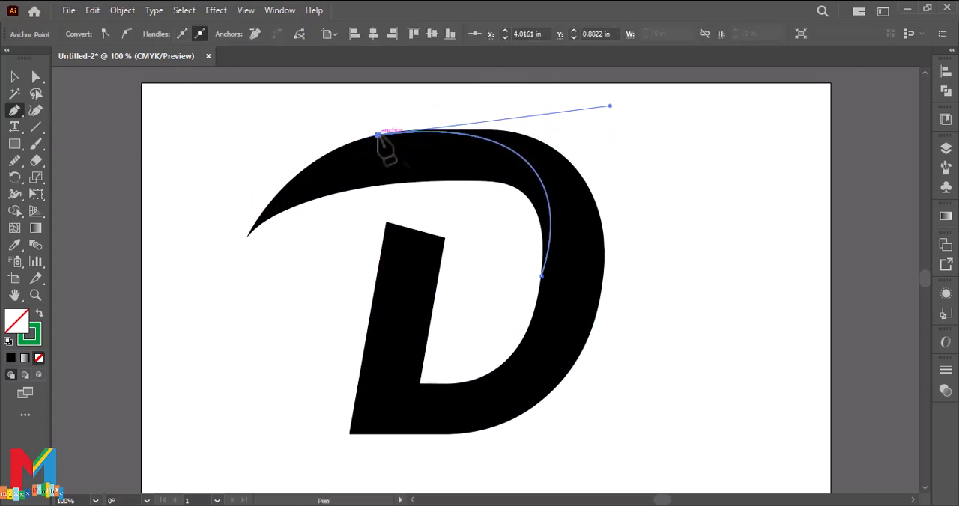
pyautogui.moveTo(247, 237); pyautogui.dragTo(201, 328)
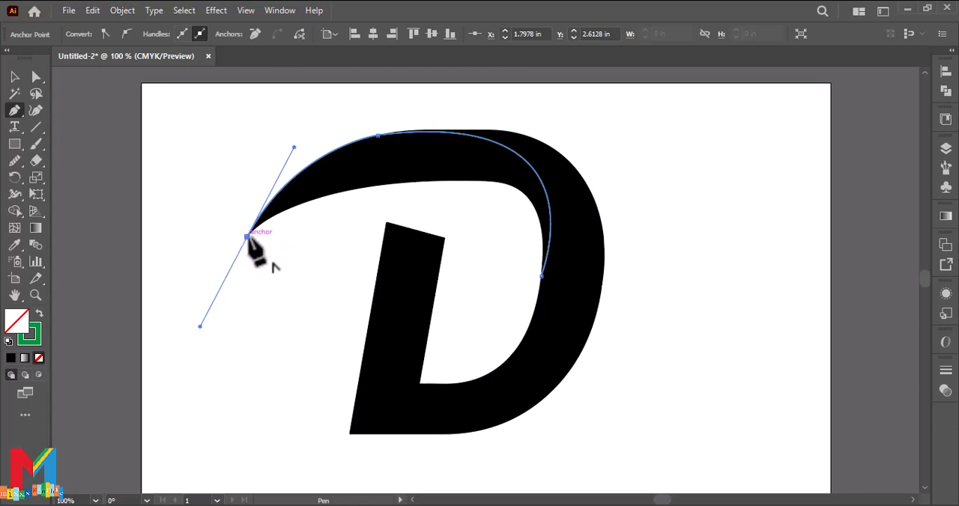
pyautogui.click(247, 237)
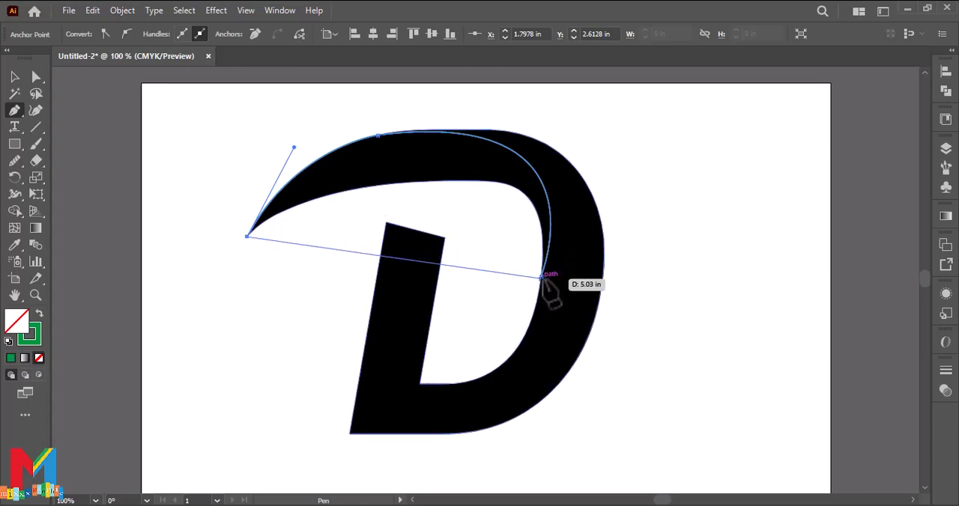
pyautogui.moveTo(540, 275); pyautogui.dragTo(510, 461)
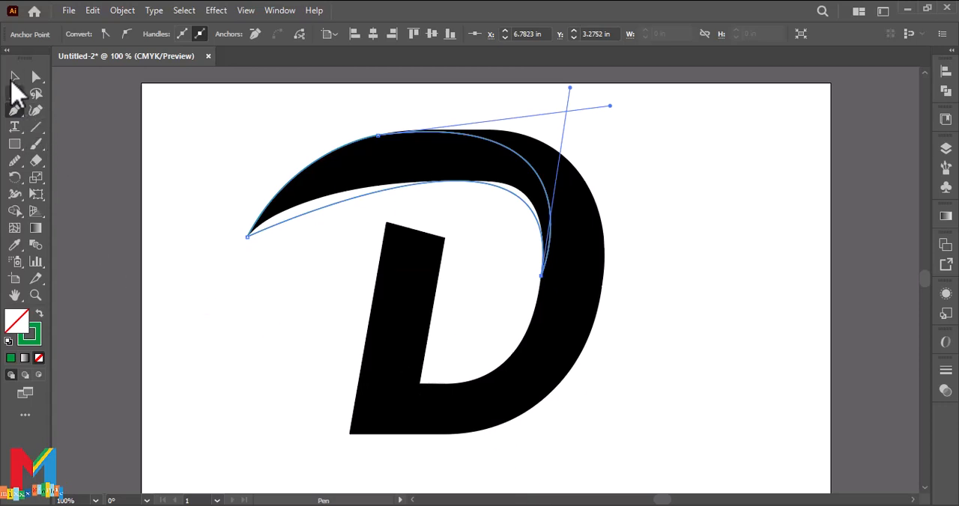
# Step: Swap the fill and stroke of the drawn swoosh path so it has a solid green fill and no outline
pyautogui.click(14, 76)
pyautogui.click(40, 316)
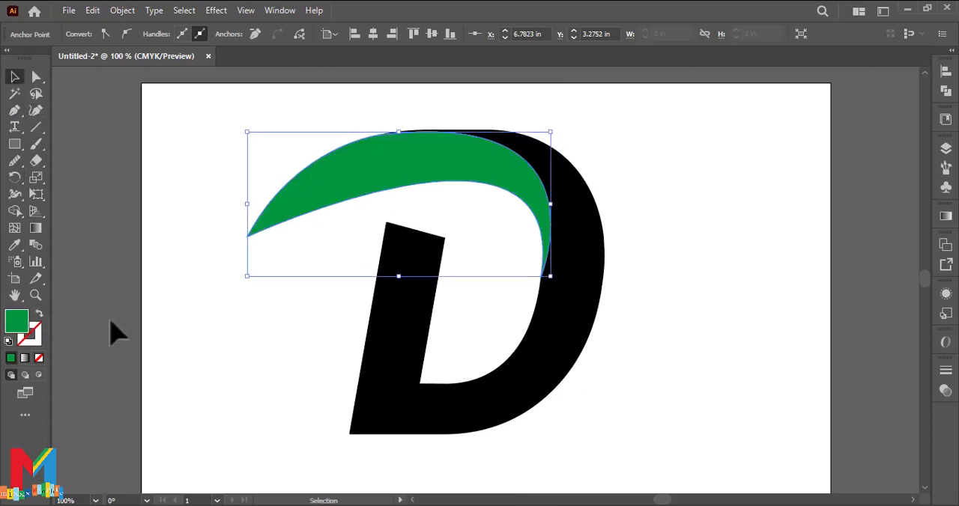
pyautogui.click(176, 317)
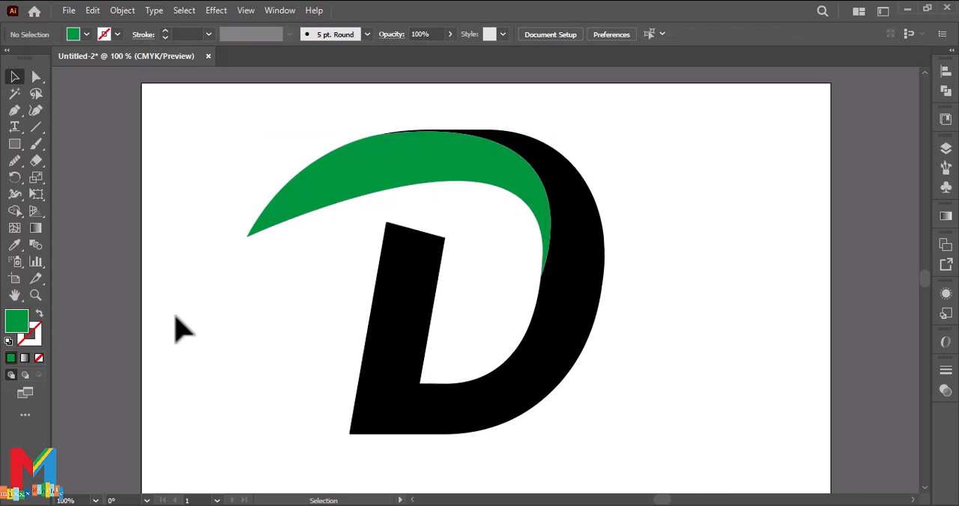
# Step: Give the green swoosh shape a linear gradient running from purple to black
pyautogui.click(329, 177)
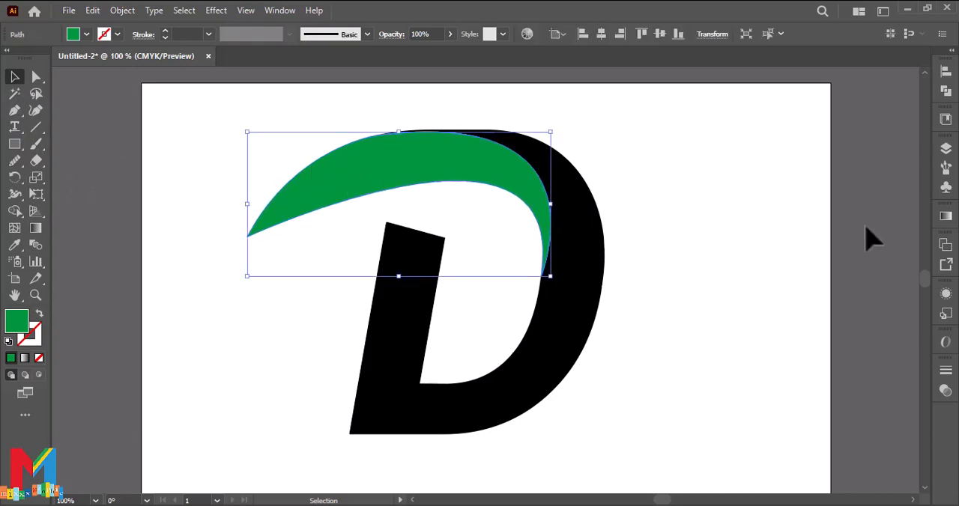
pyautogui.click(947, 217)
pyautogui.click(795, 239)
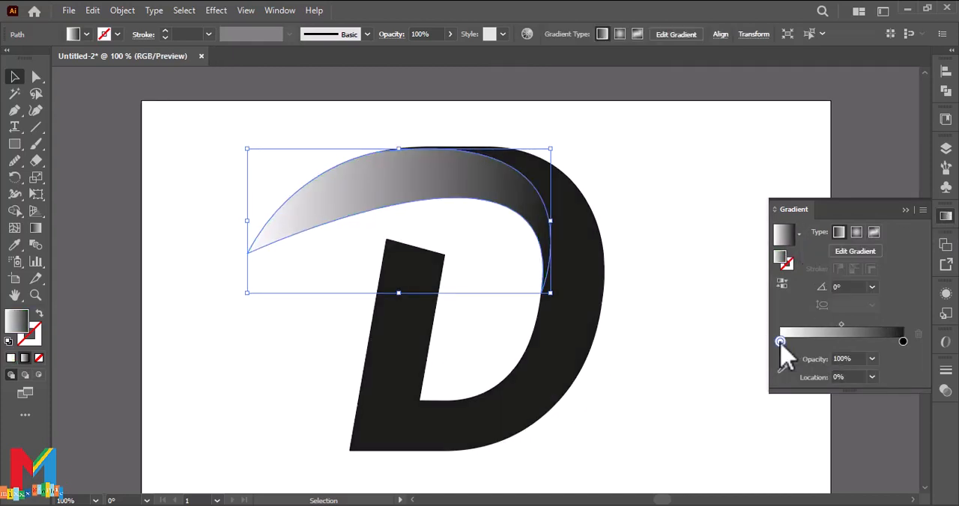
pyautogui.doubleClick(780, 342)
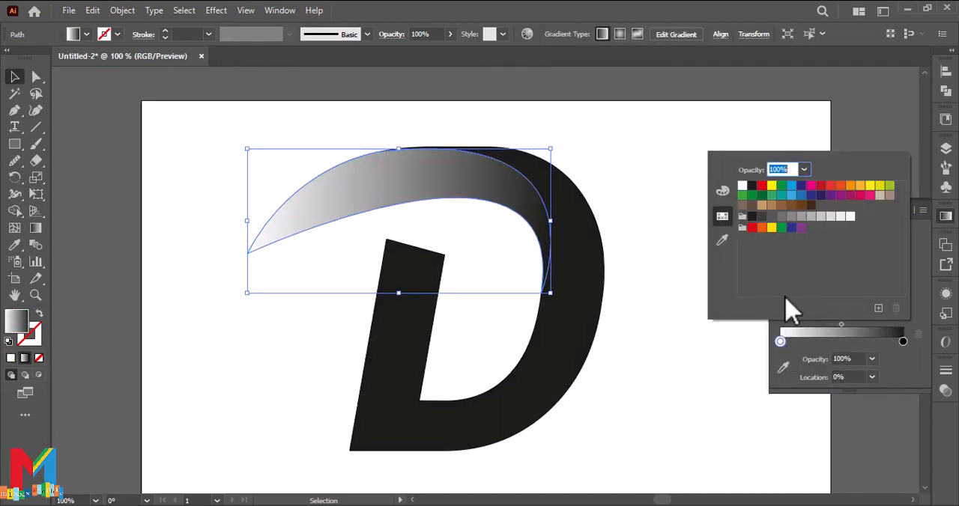
pyautogui.click(839, 197)
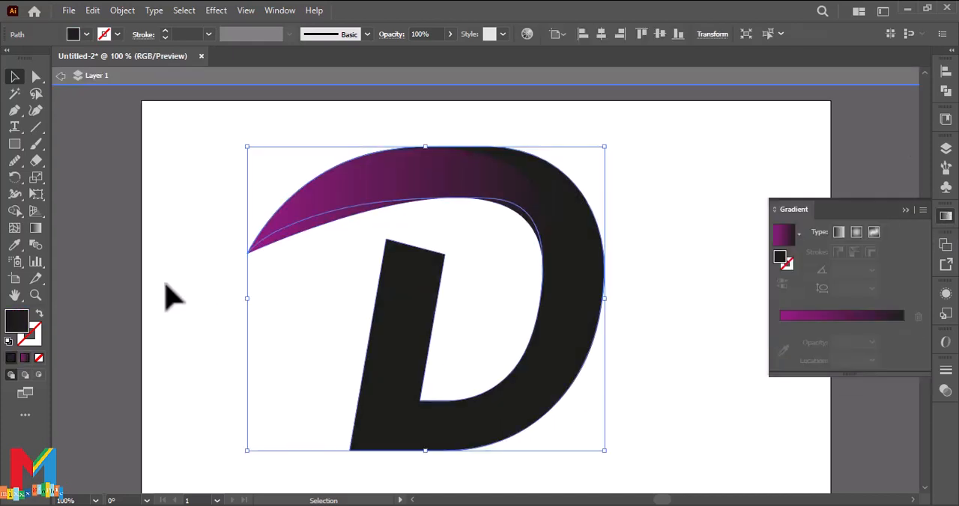
# Step: Copy the swoosh's purple-to-black gradient onto the black D shape with the Eyedropper
pyautogui.click(15, 245)
pyautogui.click(316, 187)
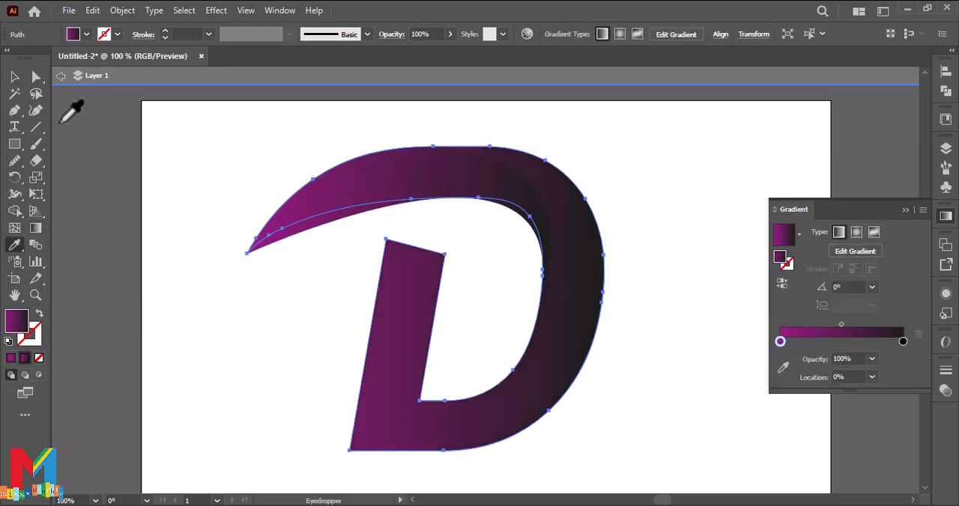
pyautogui.click(15, 76)
pyautogui.click(187, 144)
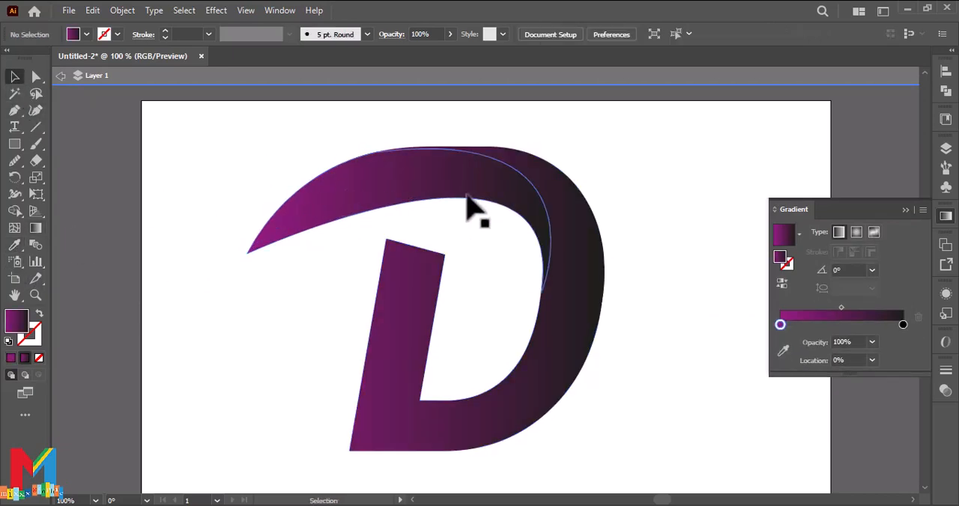
# Step: Redirect the D shape's gradient to about -108°, with purple at the upper edge darkening toward the stem's foot
pyautogui.click(578, 235)
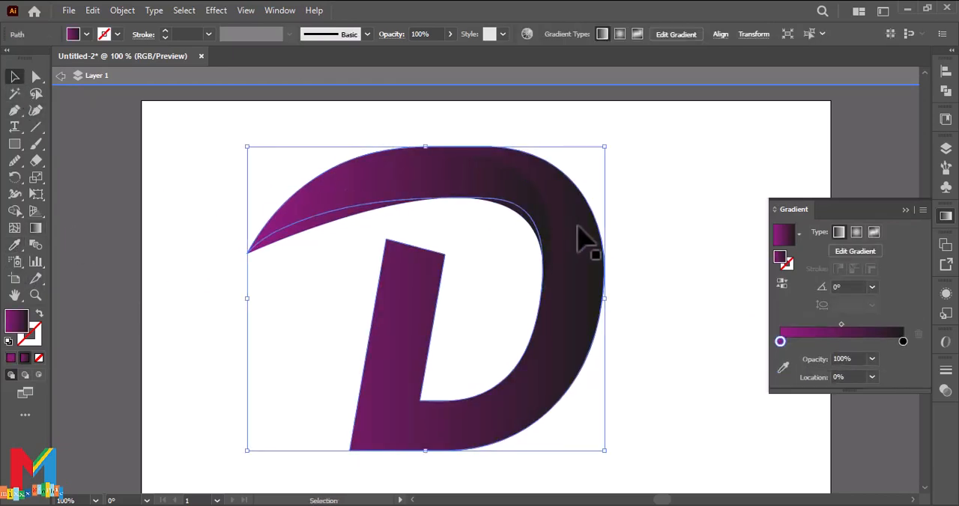
pyautogui.click(35, 229)
pyautogui.moveTo(520, 153)
pyautogui.mouseDown()
pyautogui.moveTo(571, 367)
pyautogui.moveTo(564, 443)
pyautogui.moveTo(469, 487)
pyautogui.moveTo(390, 461)
pyautogui.moveTo(388, 479)
pyautogui.moveTo(337, 460)
pyautogui.mouseUp()
pyautogui.scroll(2, 420, 311)
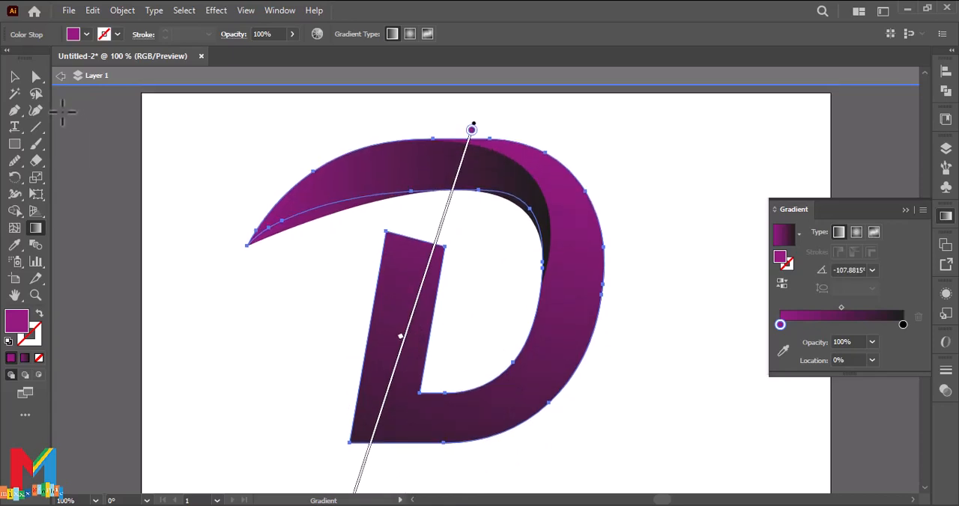
pyautogui.click(14, 76)
pyautogui.click(218, 186)
# Step: Redirect the swoosh's gradient to about 26°, from purple near its pointed tip to black at the D's inner curve
pyautogui.click(358, 185)
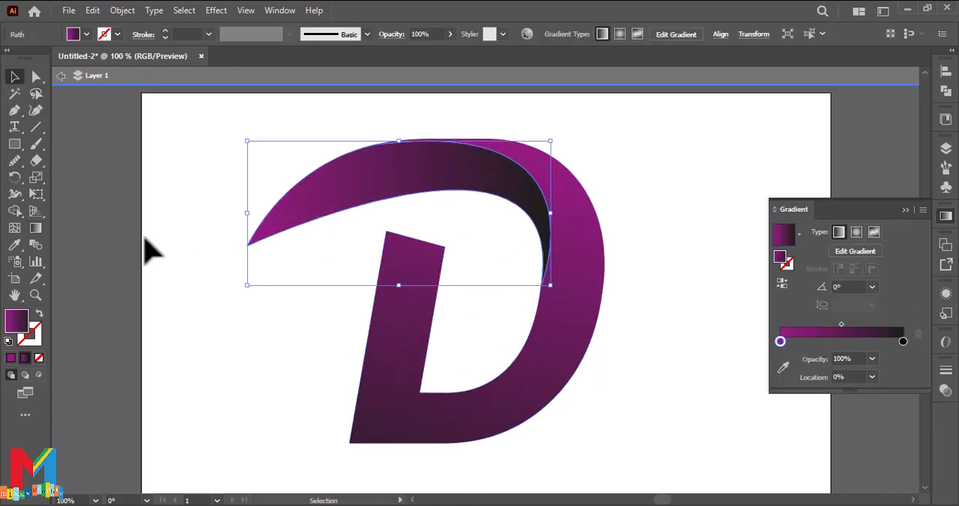
pyautogui.click(35, 229)
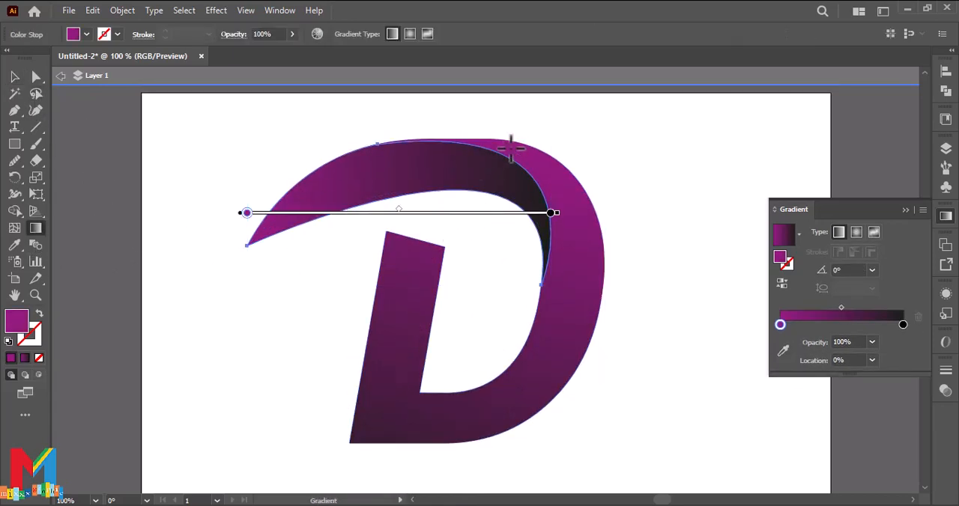
pyautogui.moveTo(519, 141); pyautogui.dragTo(372, 246)
pyautogui.moveTo(262, 299)
pyautogui.mouseDown()
pyautogui.moveTo(379, 261)
pyautogui.moveTo(531, 184)
pyautogui.moveTo(481, 166)
pyautogui.moveTo(520, 160)
pyautogui.moveTo(541, 170)
pyautogui.mouseUp()
pyautogui.click(14, 77)
pyautogui.click(122, 188)
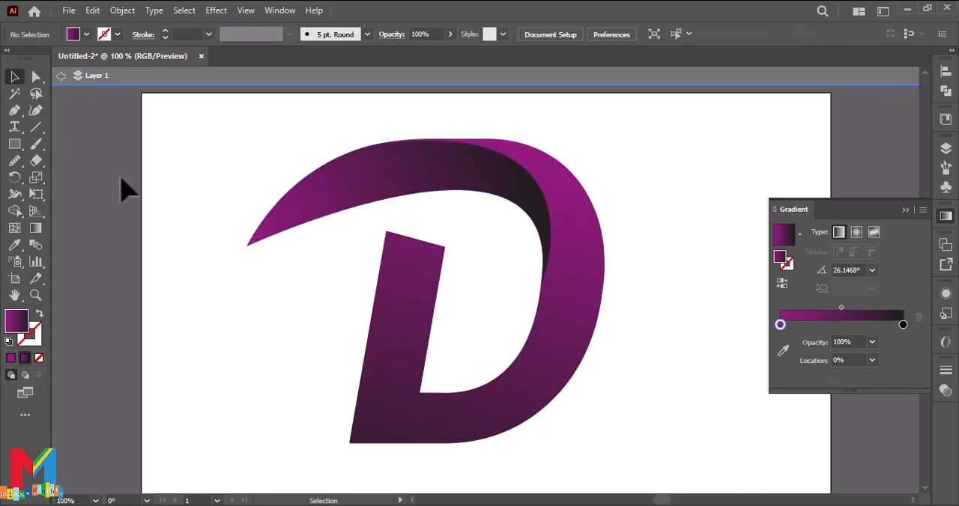
# Step: Enlarge the whole D logo group proportionally and position it near the centre of the artboard
pyautogui.scroll(2, 196, 197)
pyautogui.scroll(-1, 217, 202)
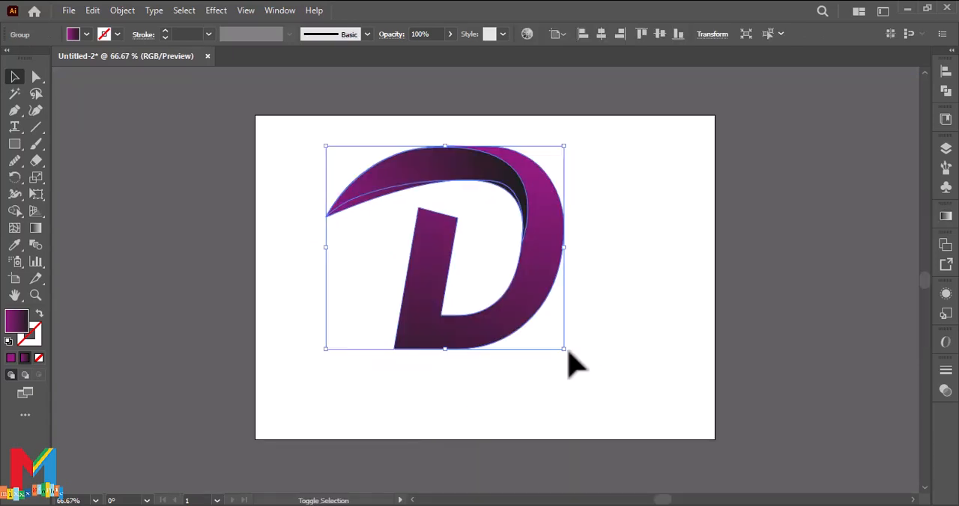
pyautogui.moveTo(564, 349); pyautogui.dragTo(617, 395)
pyautogui.moveTo(532, 386)
pyautogui.mouseDown()
pyautogui.moveTo(520, 389)
pyautogui.moveTo(531, 391)
pyautogui.mouseUp()
pyautogui.click(715, 345)
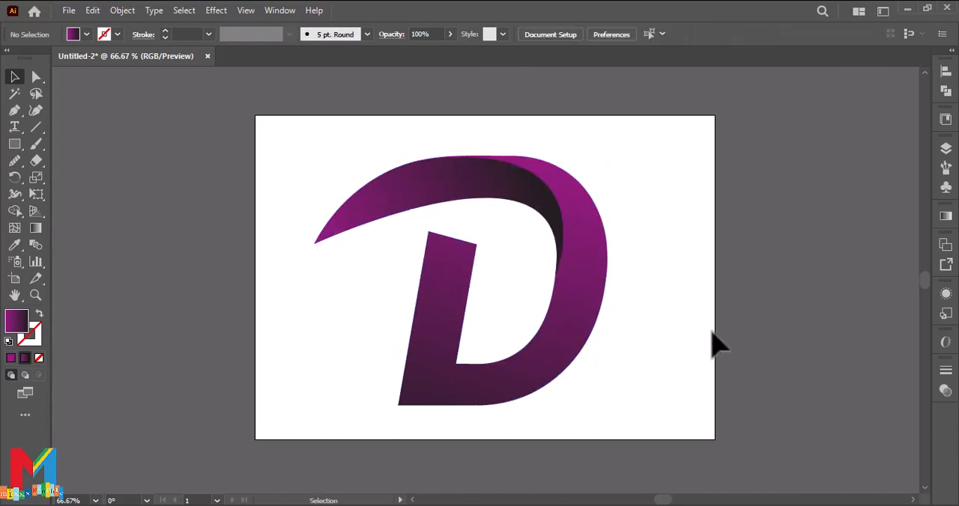